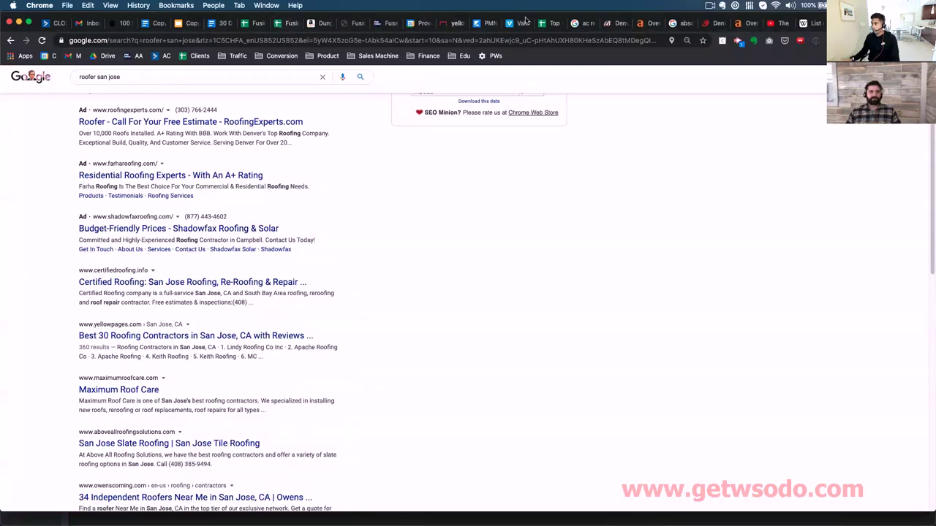
Step: Open the Top 100 spreadsheet and move its browser tab next to the Trio Roofing website's tab
left_click(545, 31)
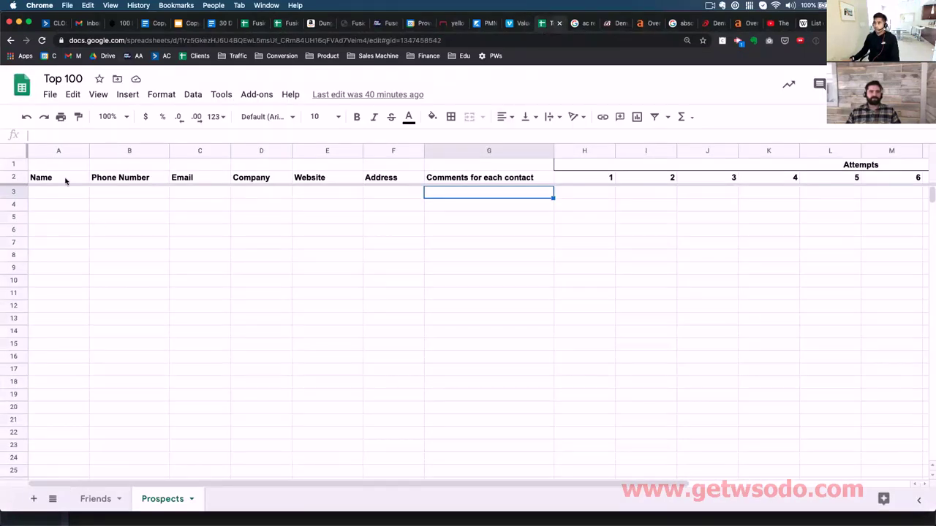
left_click_drag(65, 181, 66, 192)
left_click_drag(567, 24, 830, 18)
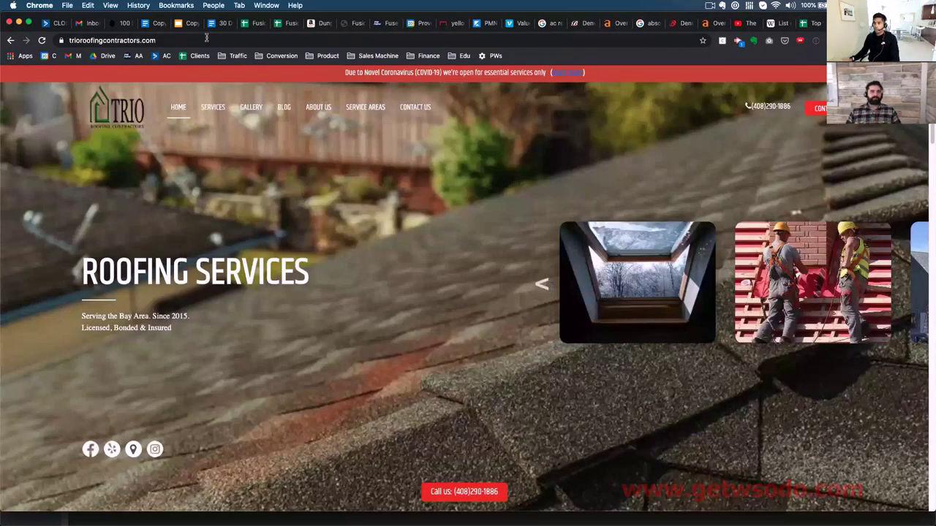
Step: Copy the Trio Roofing website's URL into the Website cell of row 3 on the Prospects sheet
left_click(207, 41)
key("ctrl+c")
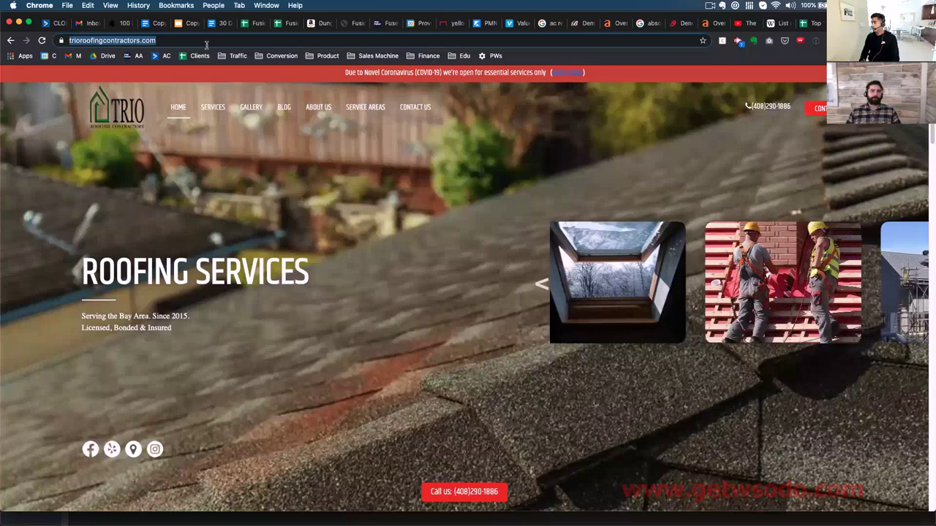
key("ctrl+Tab")
key("ctrl+Tab")
key("Down")
key("Right")
key("Right")
key("Right")
key("Right")
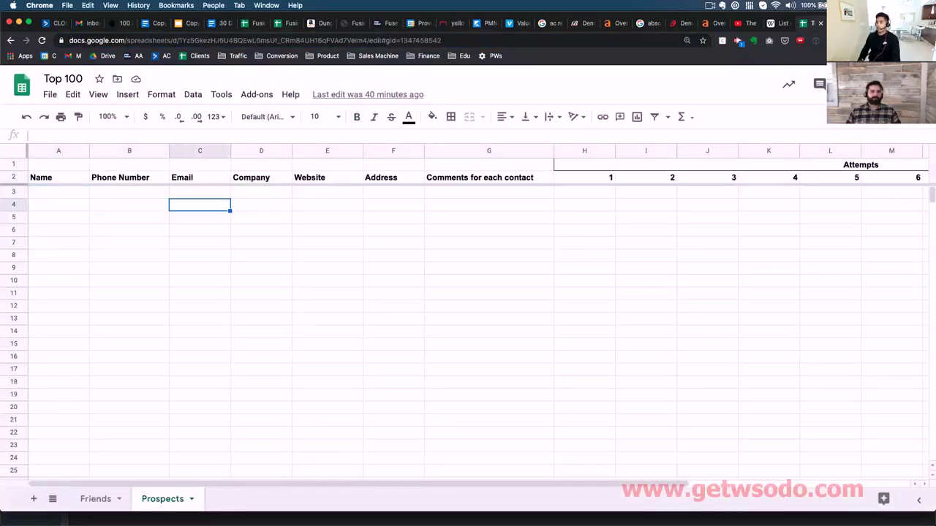
key("Return")
key("Up")
key("ctrl+v")
Step: Enter "Trio Roofing" in the Company cell of row 3
key("Left")
type("Trio Roofing")
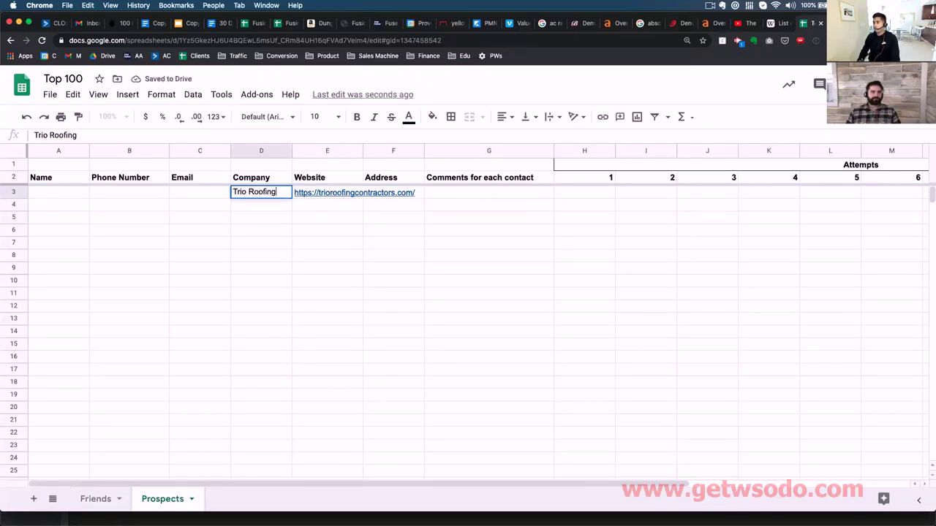
key("Tab")
key("Tab")
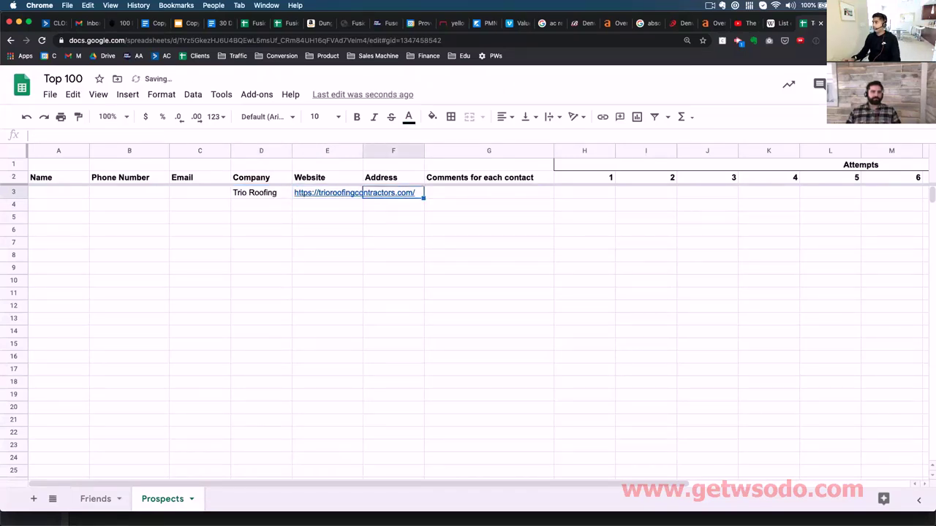
Step: Copy the mailing address from the Trio Roofing website's footer into the Address cell of row 3
key("ctrl+shift+Tab")
scroll(220, 217, "down", 15)
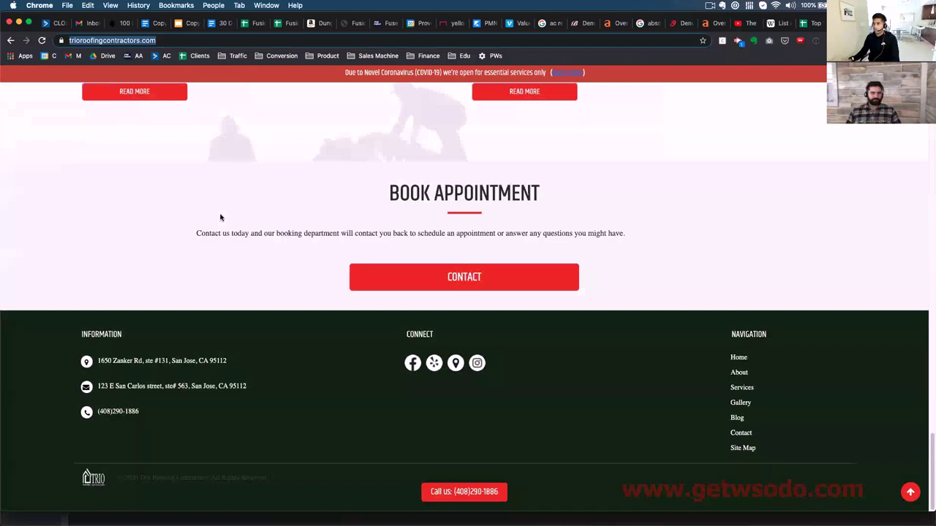
triple_click(181, 381)
key("super+c")
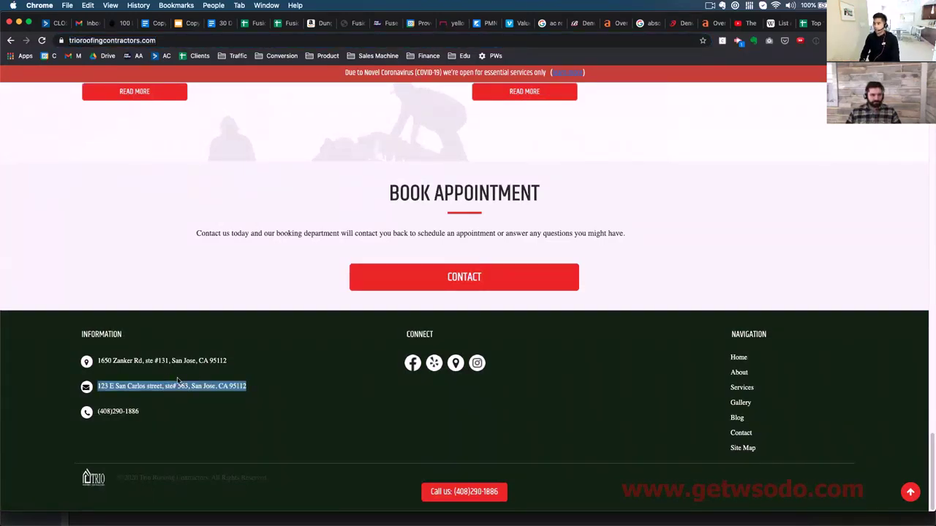
key("ctrl+Tab")
key("ctrl+Tab")
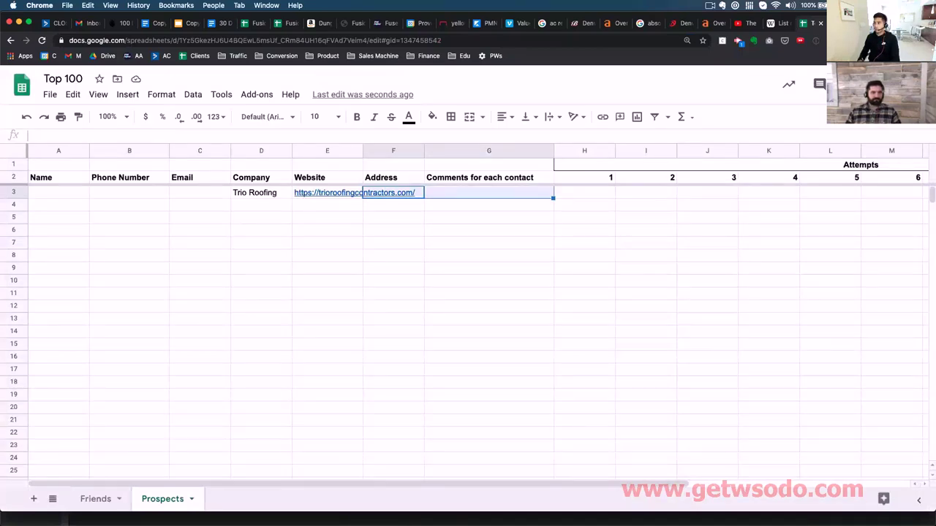
left_click(393, 192)
key("Return")
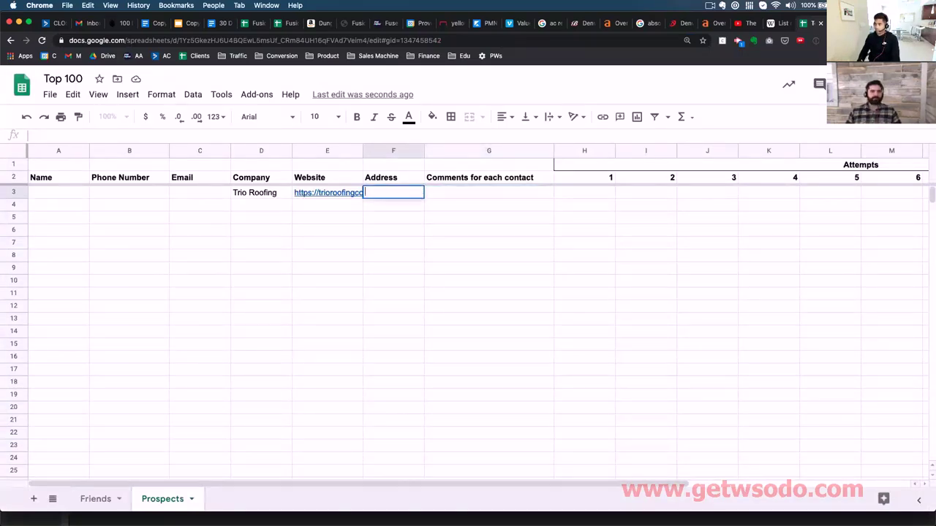
key("super+v")
key("Return")
key("Up")
key("Return")
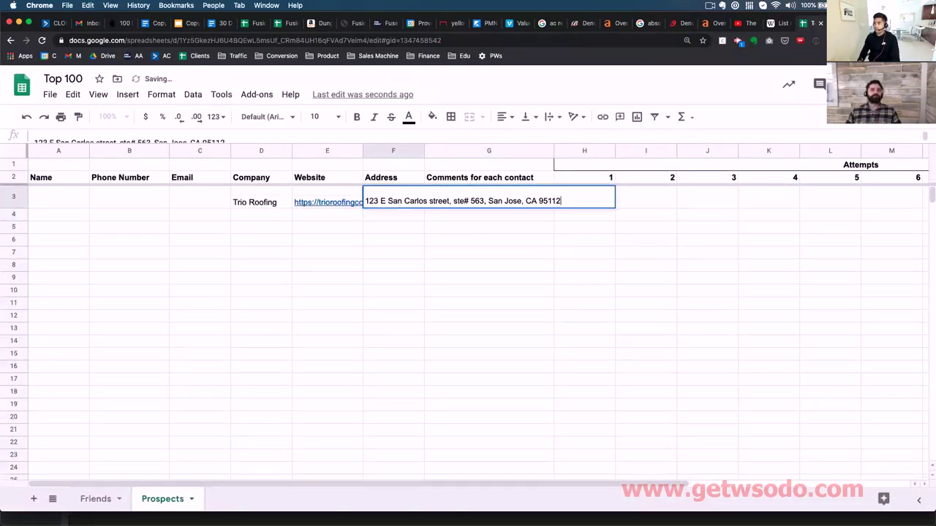
key("Escape")
Step: Copy the phone number from the footer of the Trio Roofing website
key("Left")
key("Left")
key("Left")
key("Left")
key("Right")
key("ctrl+Tab")
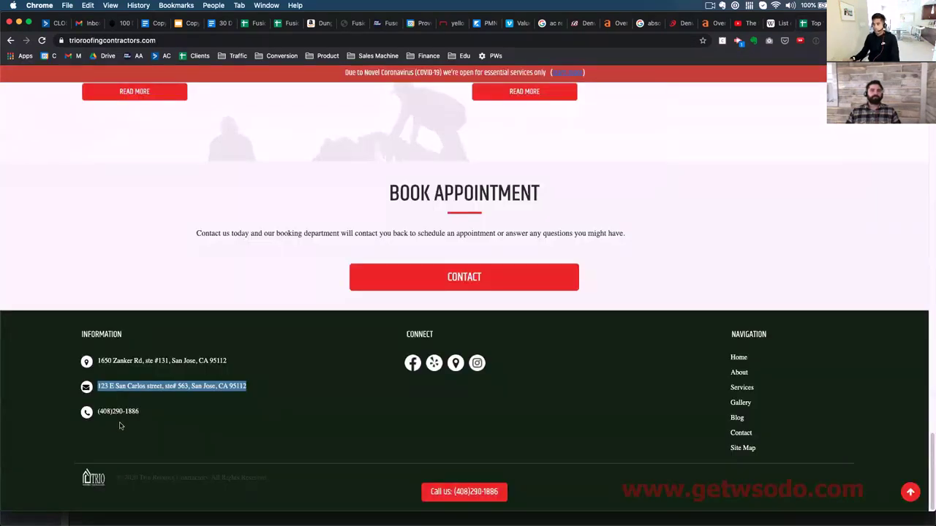
left_click_drag(143, 413, 85, 405)
key("ctrl+c")
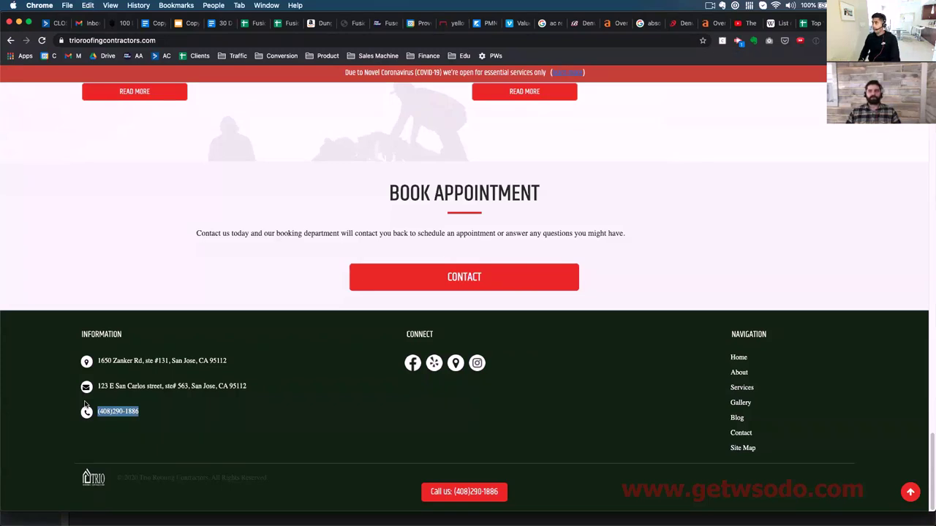
Step: Paste the copied phone number into the Phone Number cell of Trio Roofing's row
key("ctrl+shift+Tab")
key("ctrl+shift+Tab")
key("Left")
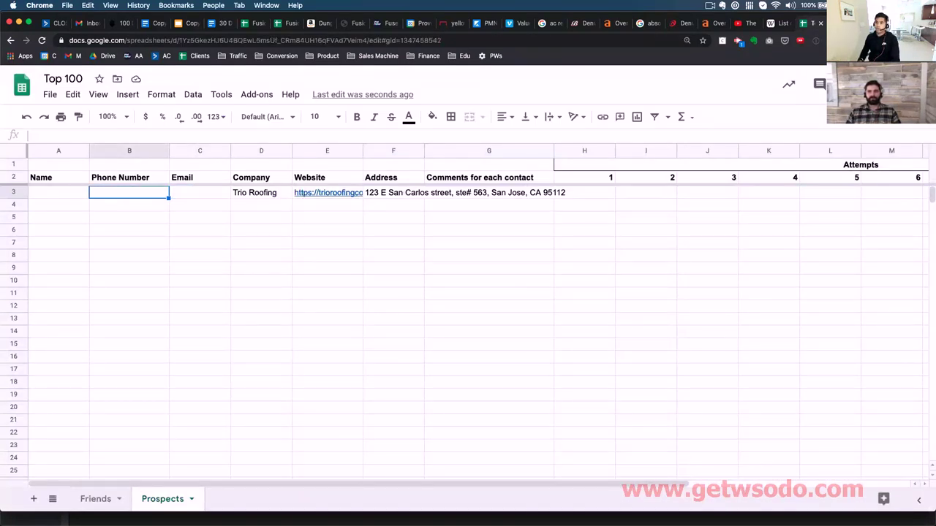
key("ctrl+v")
key("Delete")
key("Return")
left_click(130, 192)
left_click(261, 192)
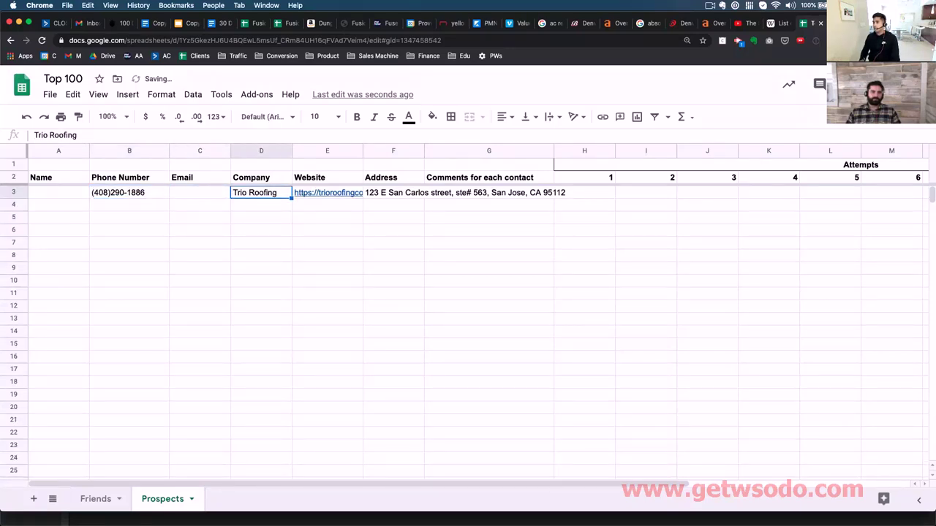
Step: Copy the business name from the Trio Roofing Contractors search results and search for "Trio Roofing Contractors linkedin" in a new tab
key("ctrl+Tab")
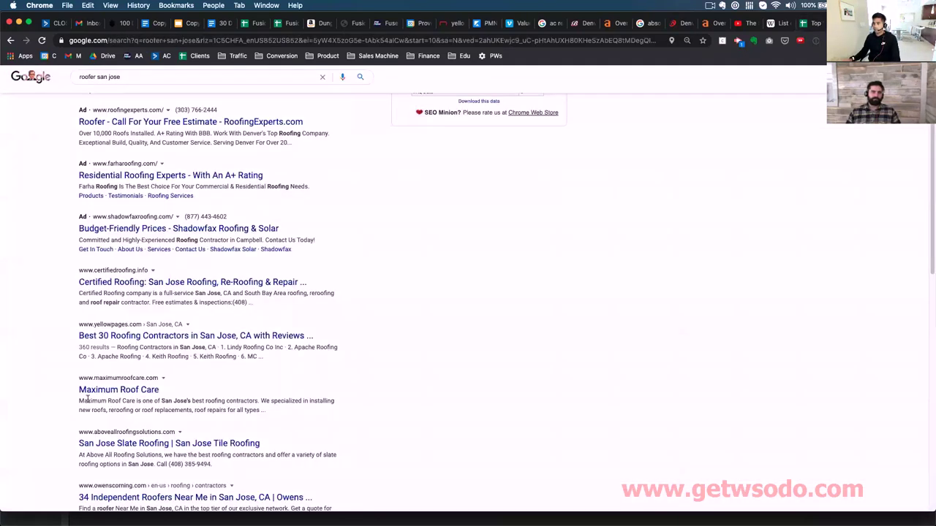
key("ctrl+Tab")
key("ctrl+Tab")
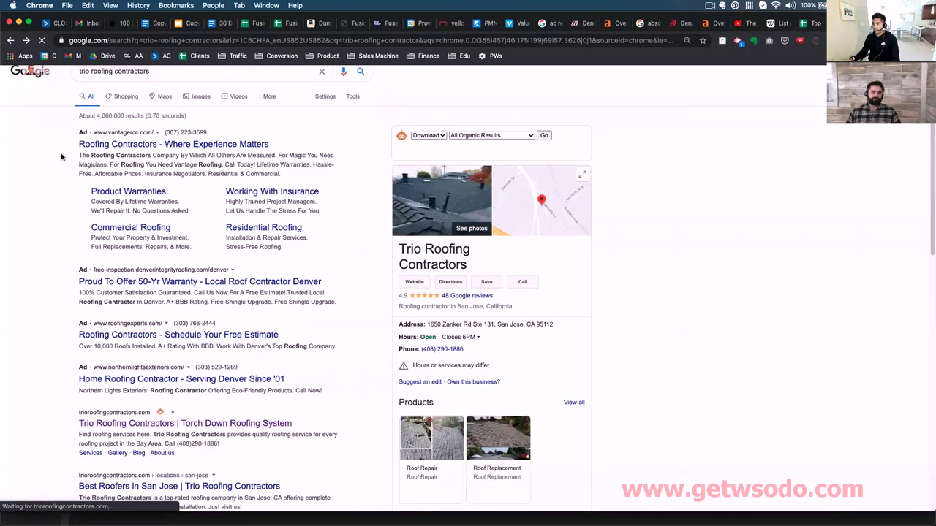
left_click_drag(553, 333, 397, 333)
key("ctrl+c")
key("ctrl+t")
key("ctrl+v")
type("linkedin")
key("Return")
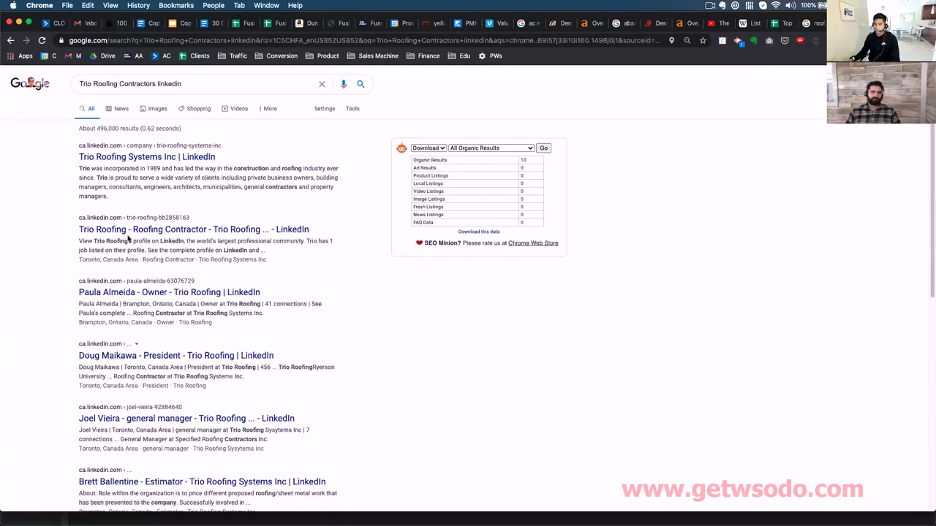
Step: Refine the search to "Trio Roofing Contractors san jose linkedin" and check the Trio Roofing Systems Inc LinkedIn page
left_click(158, 84)
type("san jose")
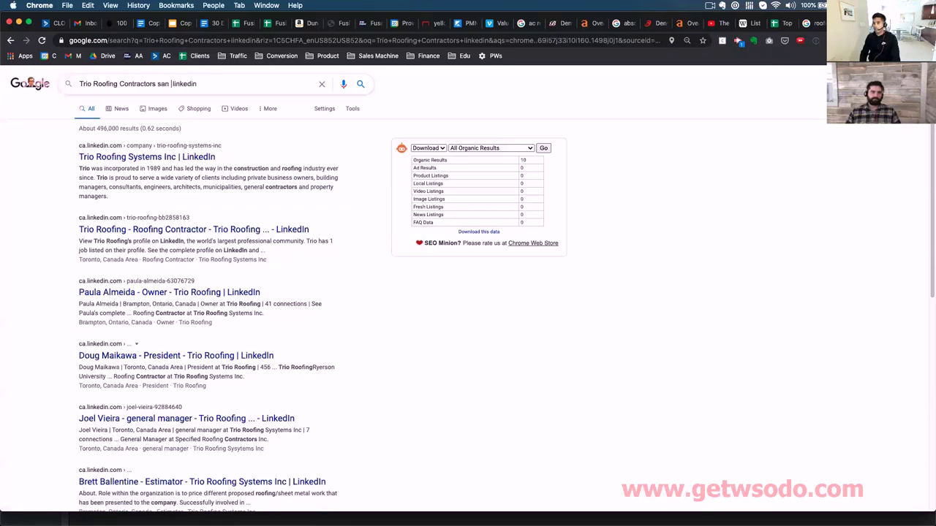
key("Return")
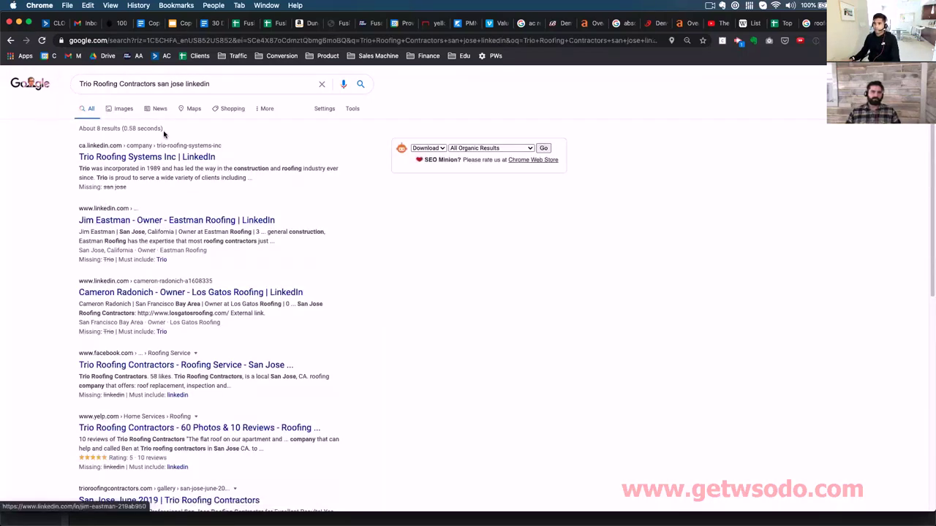
left_click(169, 158)
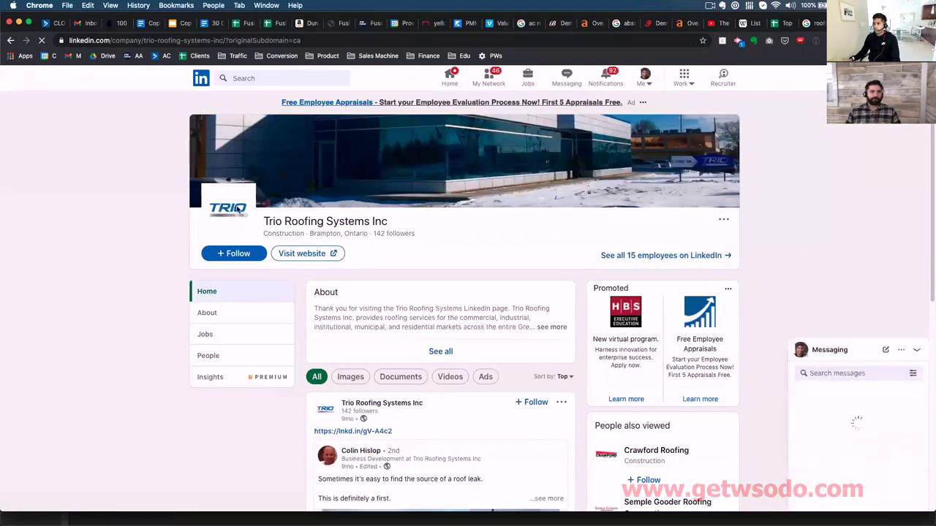
key("super+bracketleft")
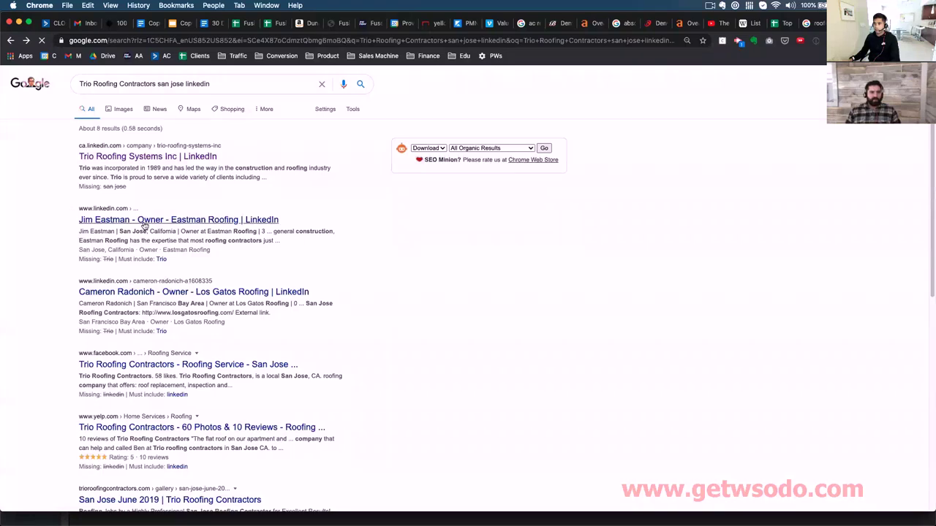
Step: Open the Trio Roofing Contractors Facebook page and view its About section for contact details
left_click(134, 365)
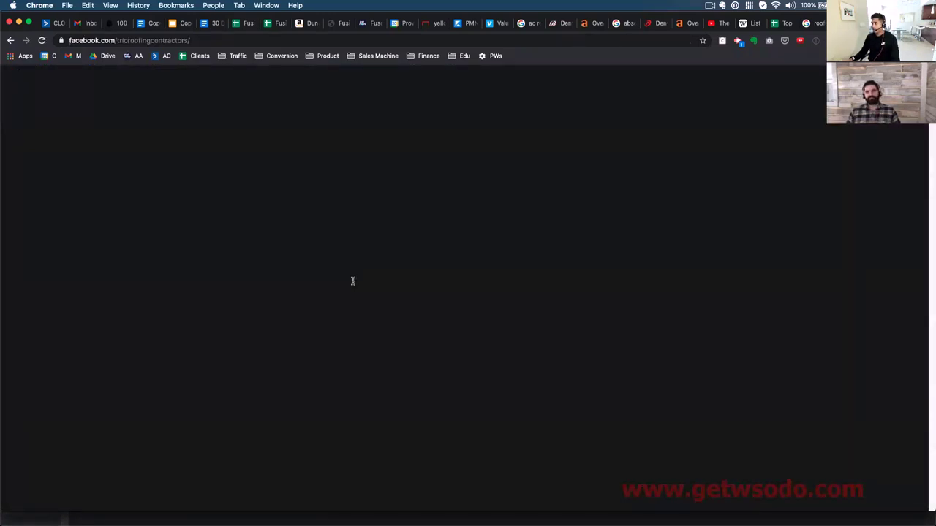
scroll(189, 307, "down", 1)
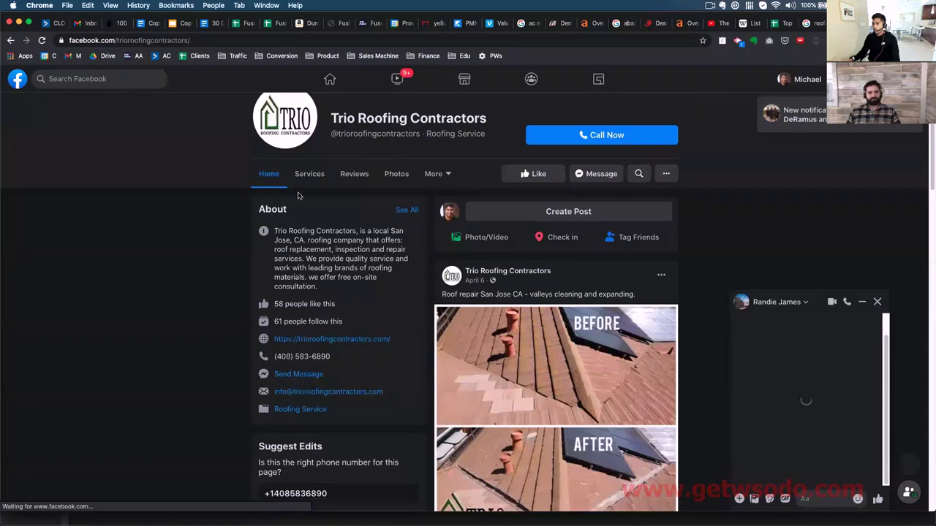
left_click(441, 175)
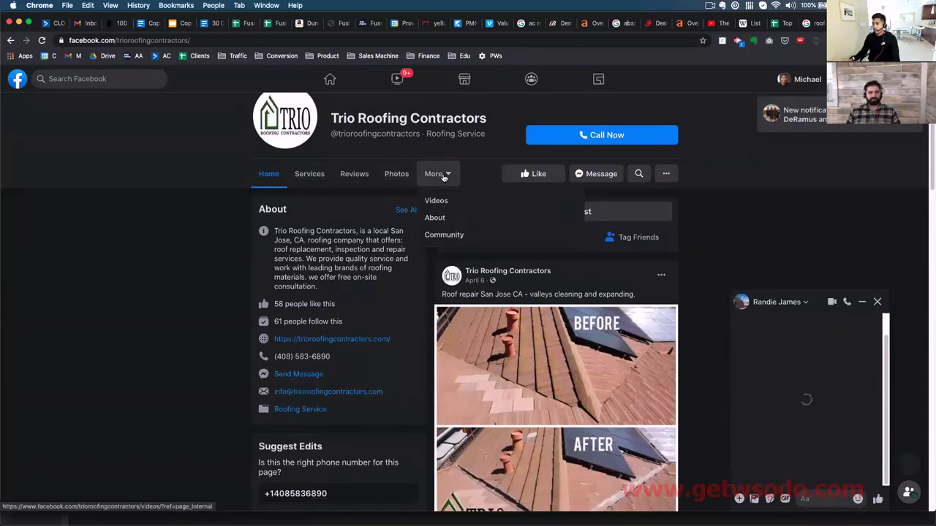
left_click(437, 217)
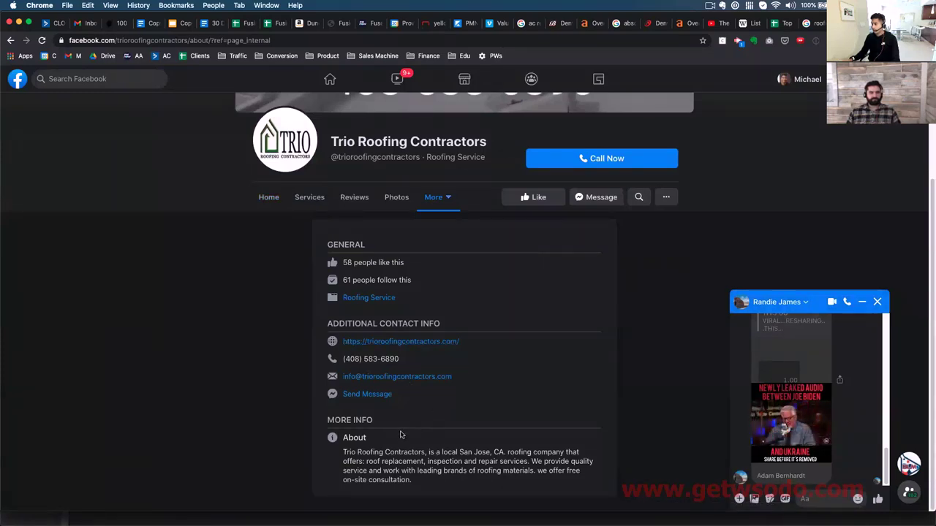
Step: Search for "Trio Roofing Contractors manta" in a new tab, using the business name from the earlier Google results
left_click(813, 23)
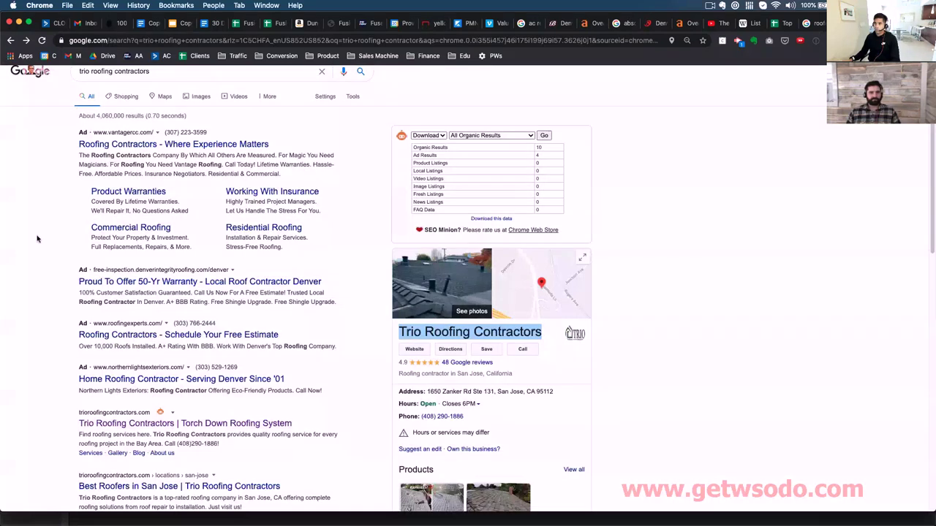
left_click(494, 348)
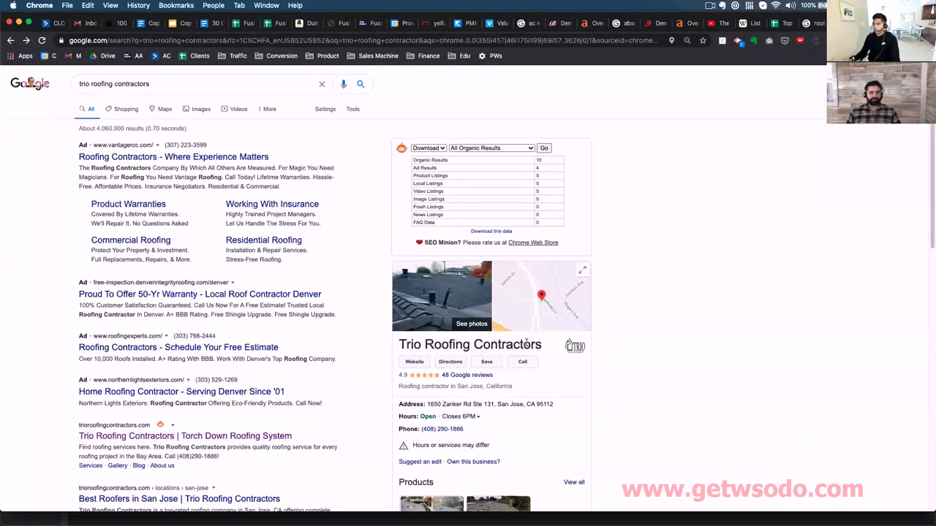
left_click_drag(544, 347, 401, 338)
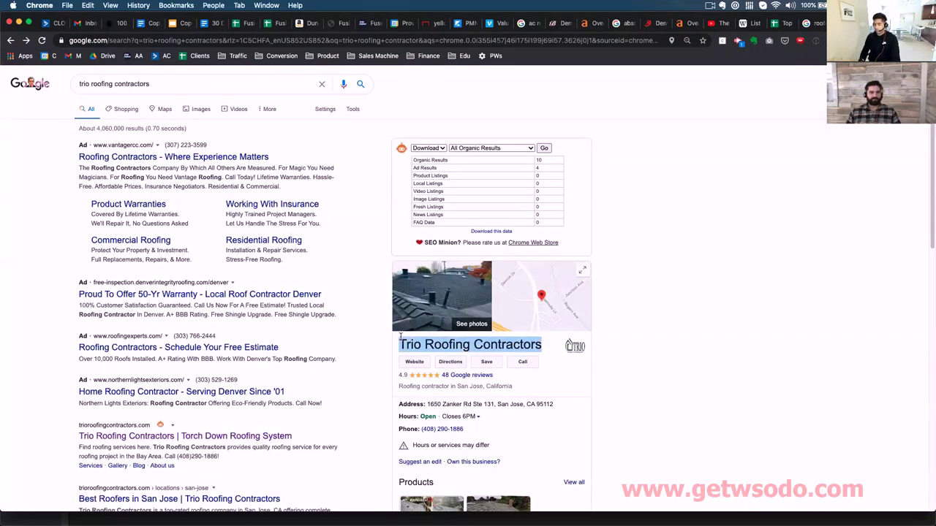
key("super+t")
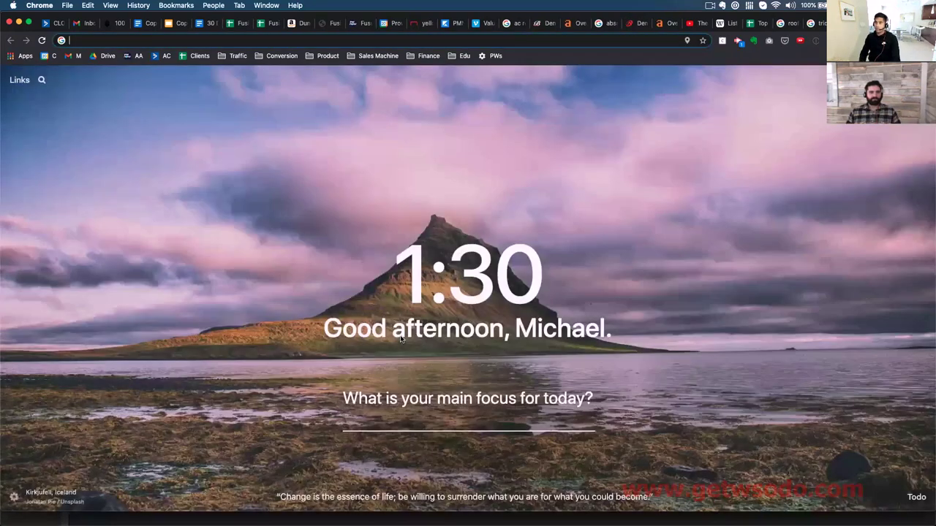
key("super+v")
key("Return")
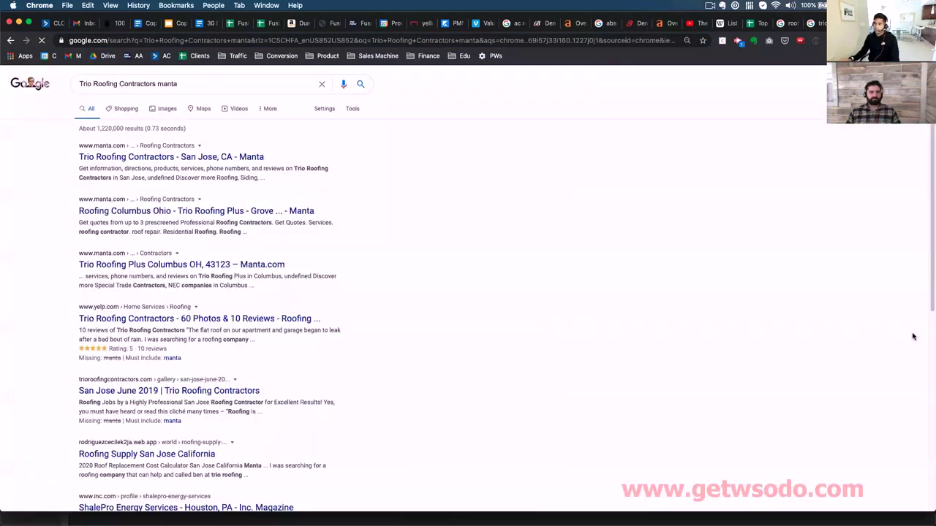
Step: Open the Manta listing for Trio Roofing Contractors in San Jose and examine its detailed business information
left_click(220, 157)
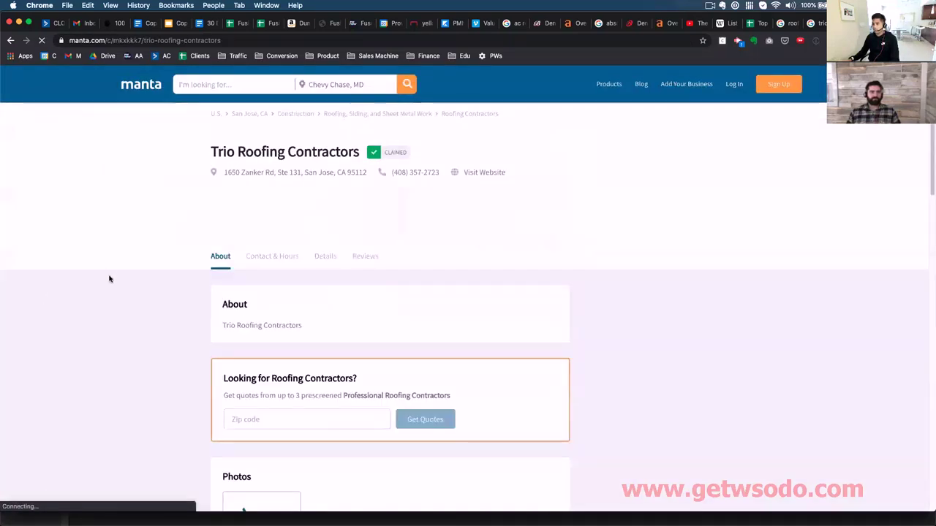
scroll(198, 212, "down", 5)
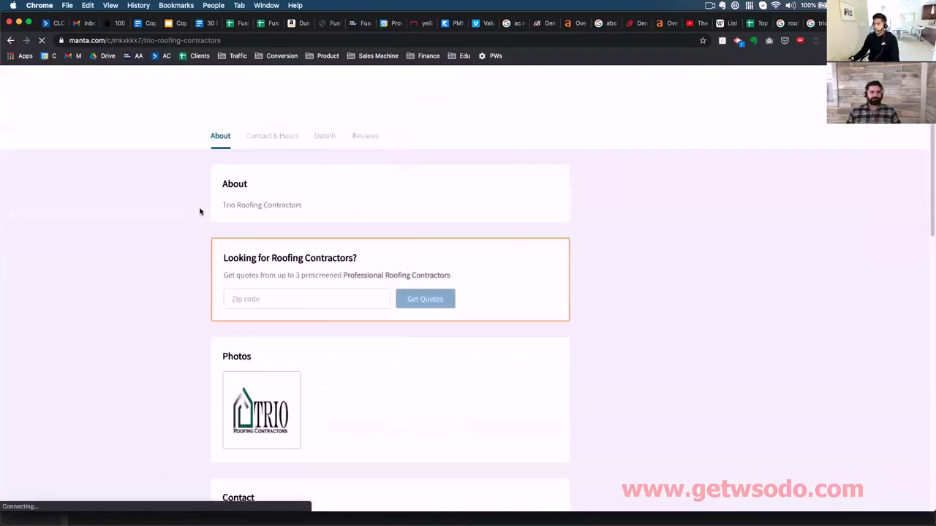
scroll(197, 212, "down", 5)
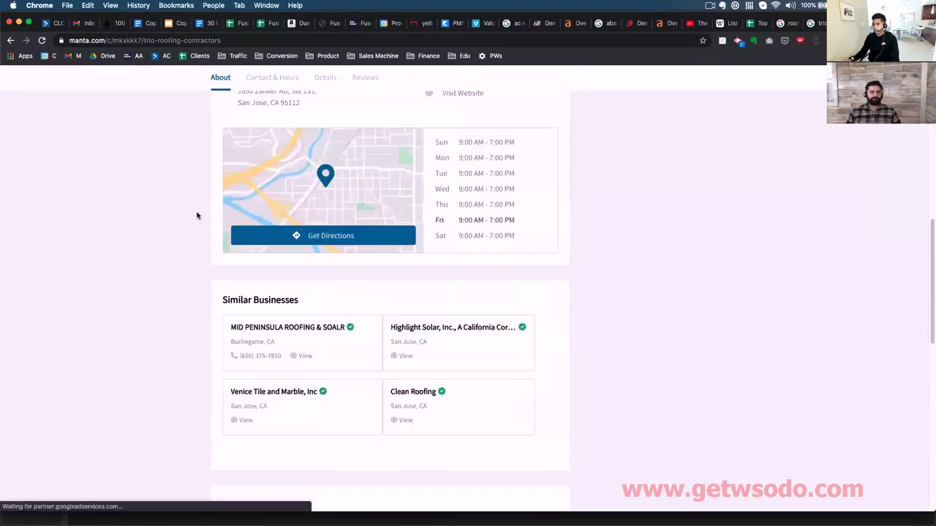
scroll(190, 214, "down", 3)
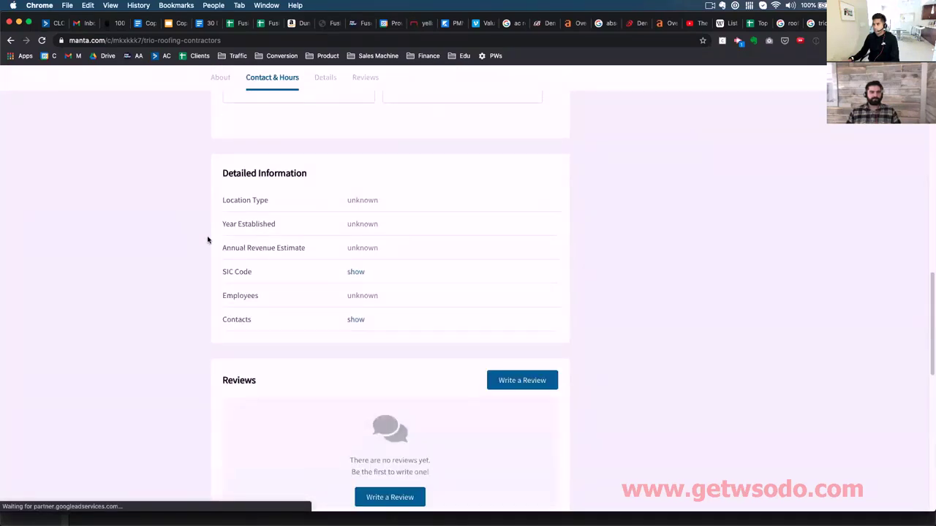
Step: Reveal the contact in the Manta listing's detailed information and copy the contact's name
scroll(154, 339, "down", 3)
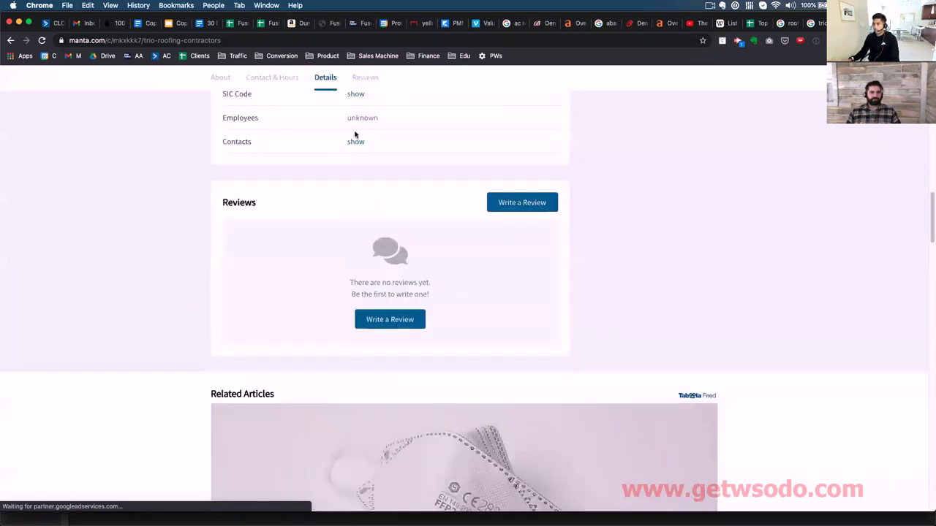
left_click(355, 141)
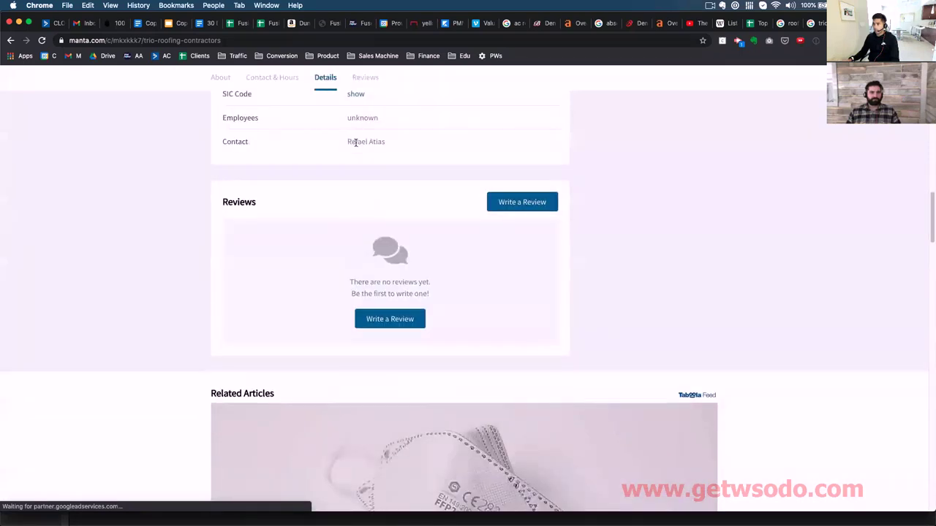
scroll(315, 166, "up", 4)
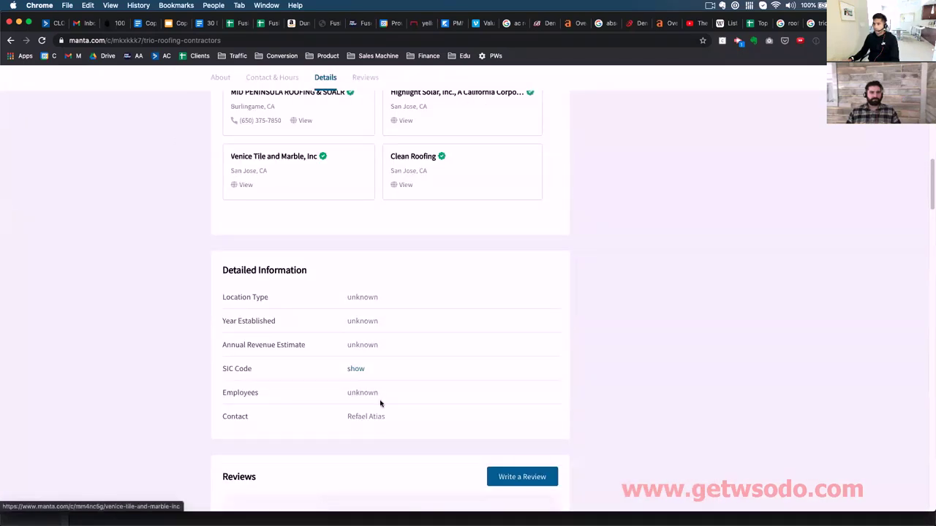
triple_click(347, 417)
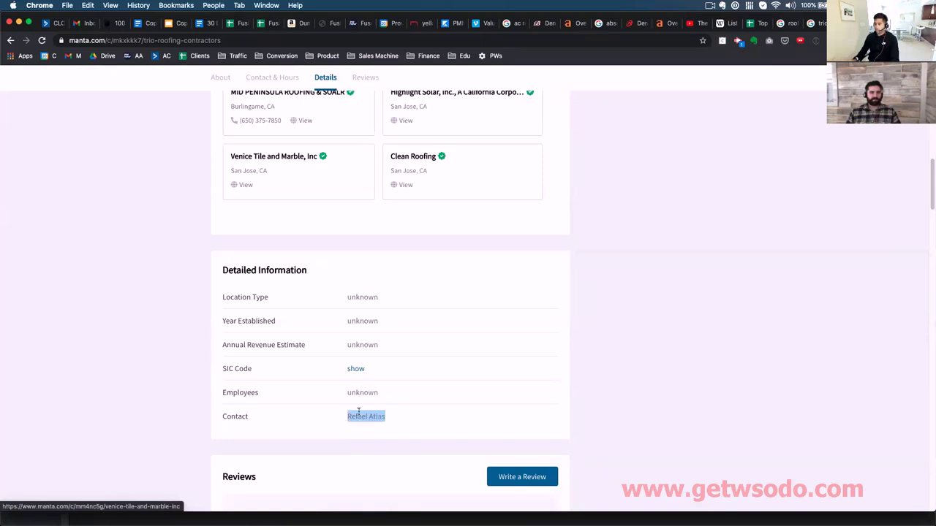
key("super+c")
Step: Search Google in a new tab for the copied contact name plus "trio roofing contractors" and look through the results
key("super+t")
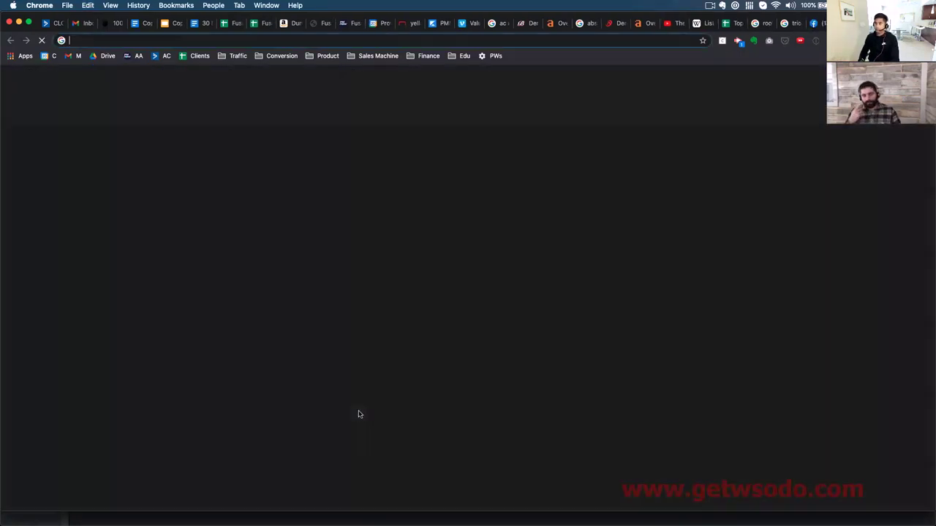
key("super+v")
type("roo")
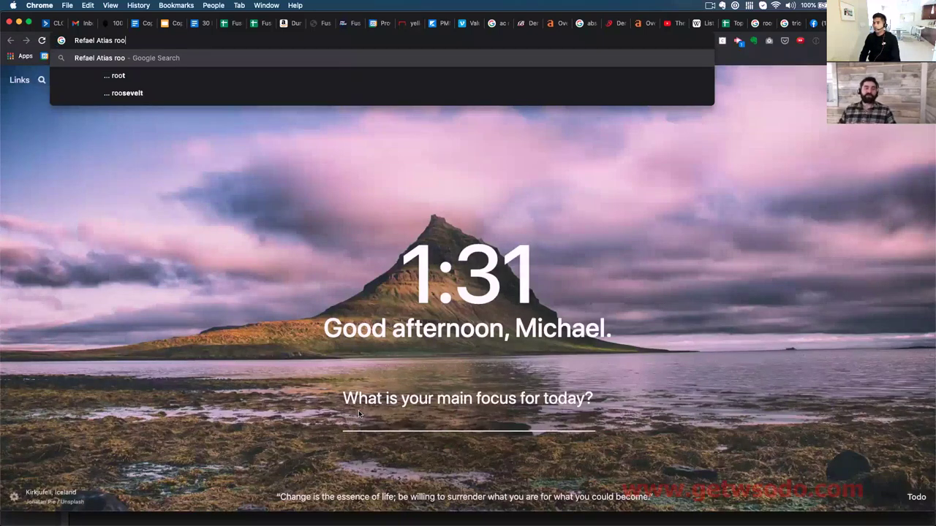
key("BackSpace")
key("BackSpace")
key("BackSpace")
type("trio")
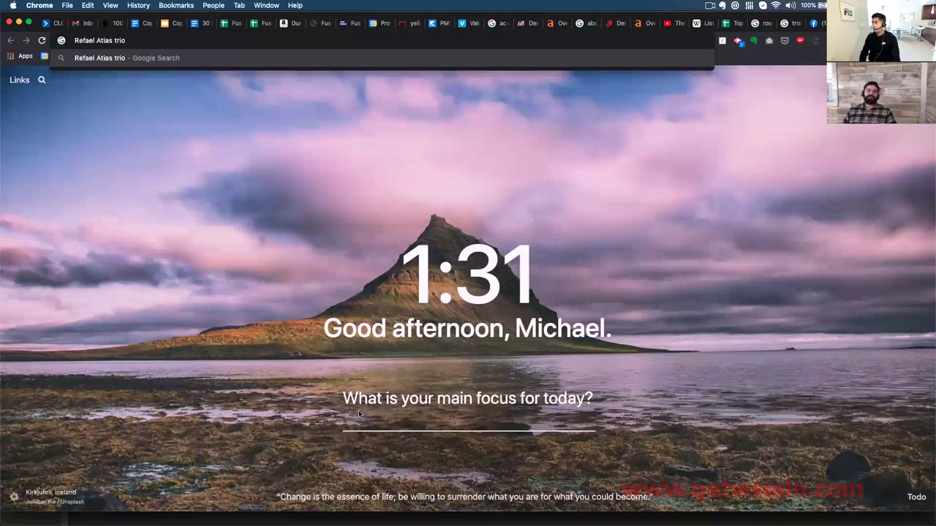
type(" roofing cont")
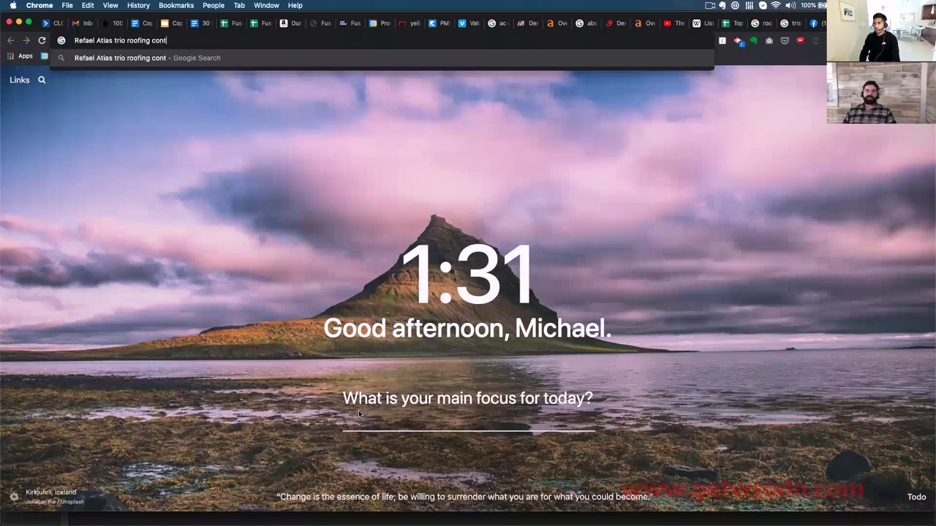
type("ractors")
key("Return")
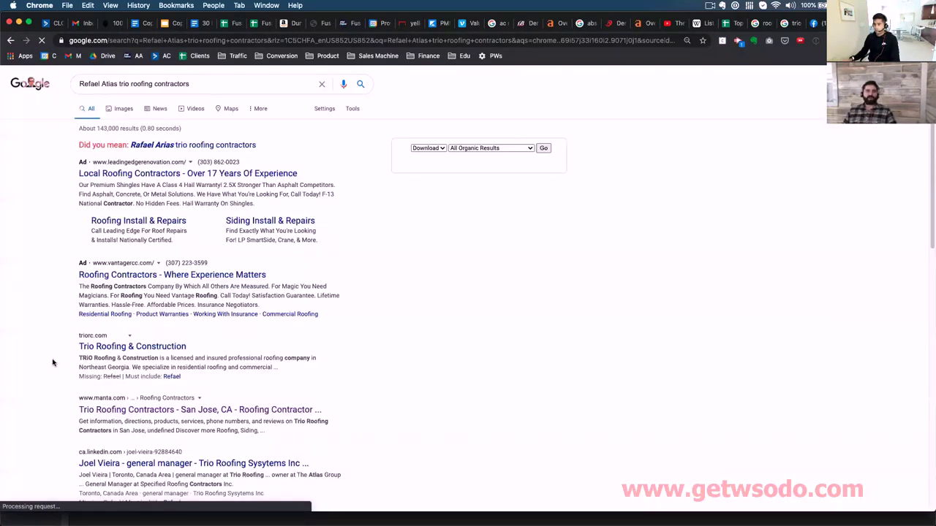
scroll(53, 363, "down", 1)
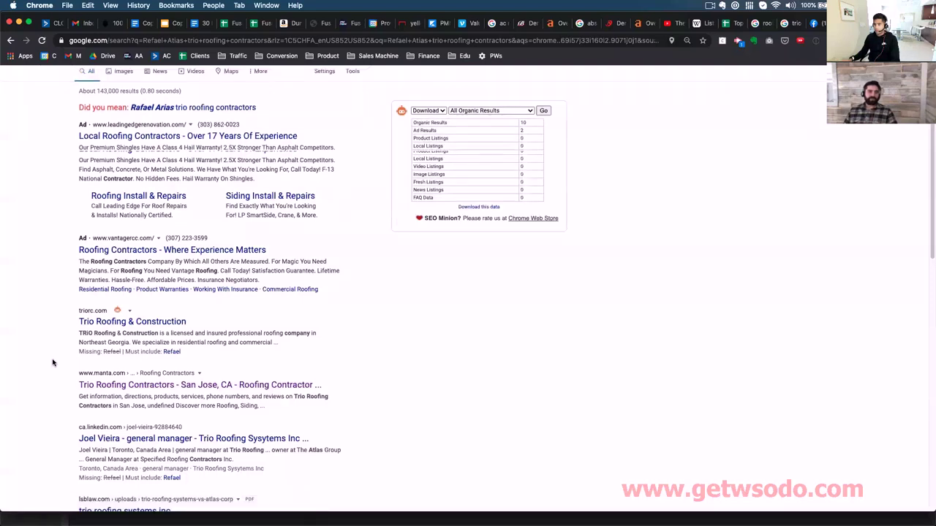
scroll(53, 362, "down", 2)
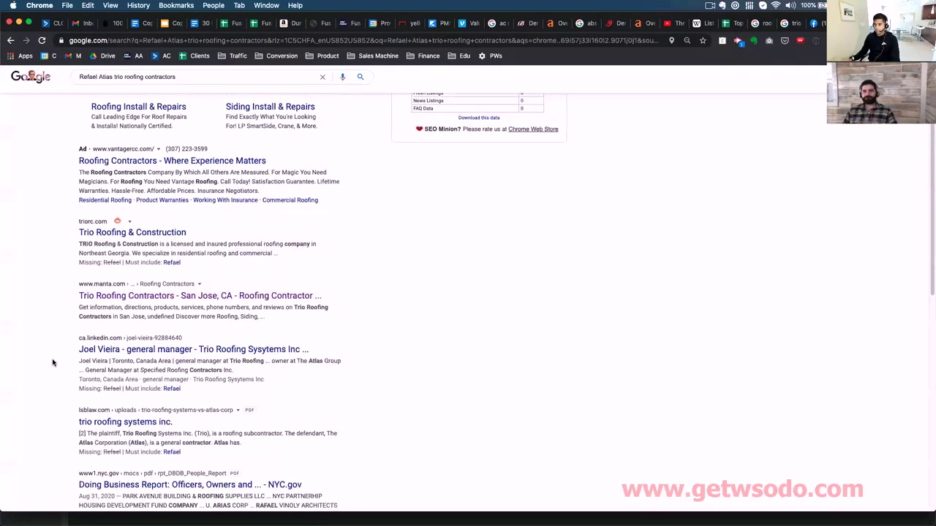
scroll(53, 363, "up", 3)
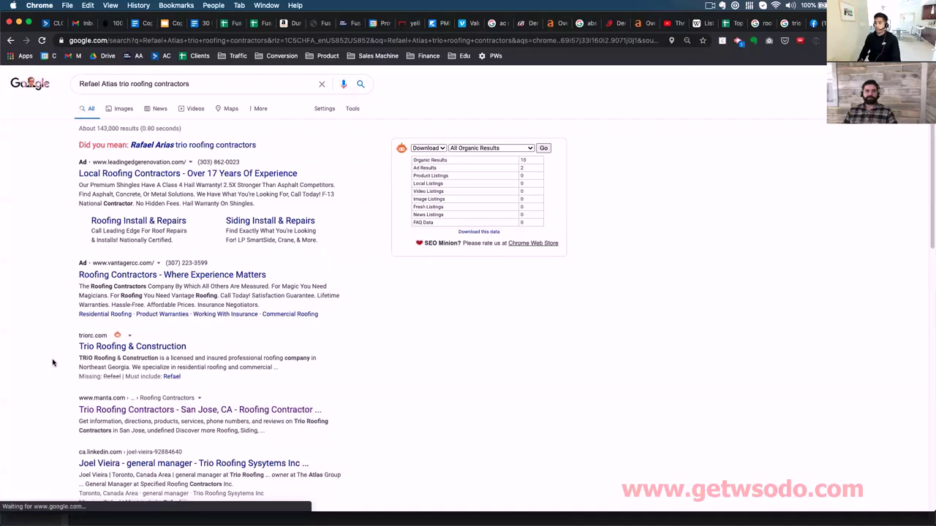
Step: Search Google in a new tab for "yelp trio roofing contractor san jose"
key("ctrl+t")
type("yel")
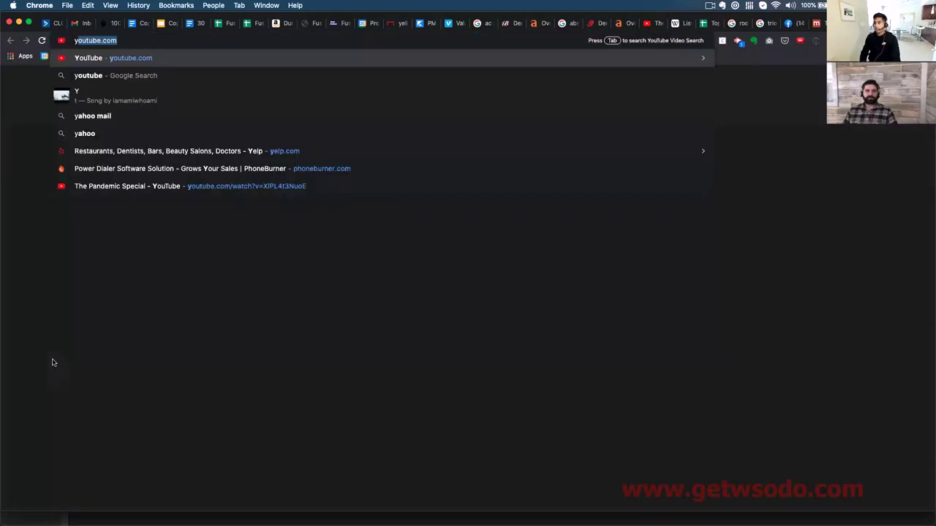
type("p trio roof")
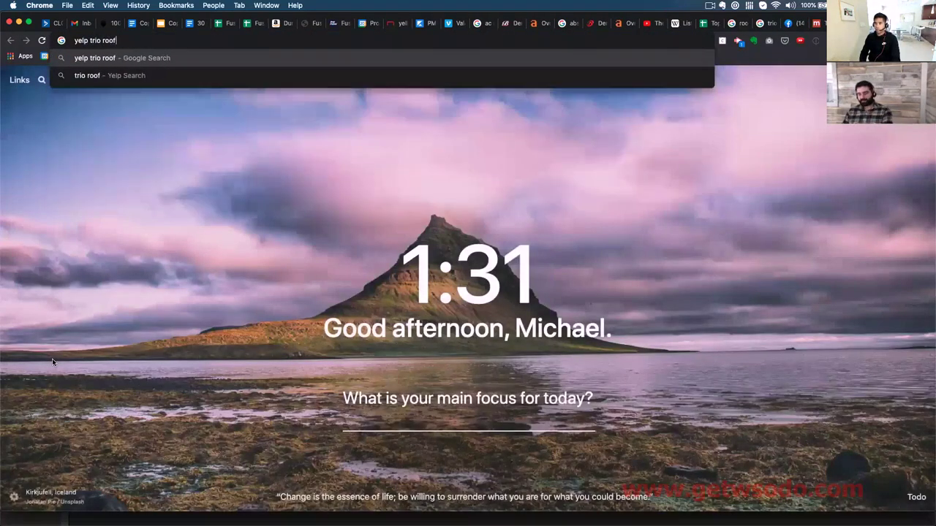
type("ing contractor san jose")
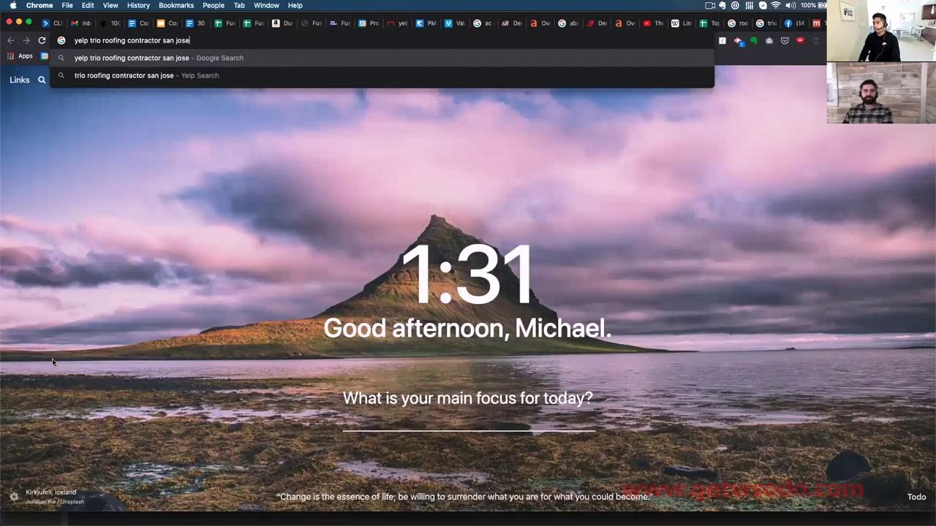
key("Return")
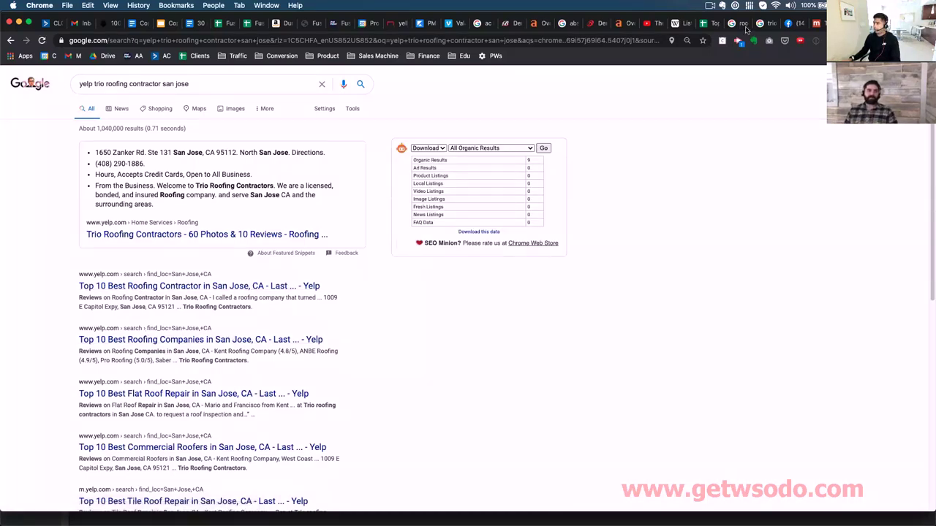
Step: Return to the Prospects sheet of the Top 100 spreadsheet and widen the Website column to show more of the URL
left_click(708, 23)
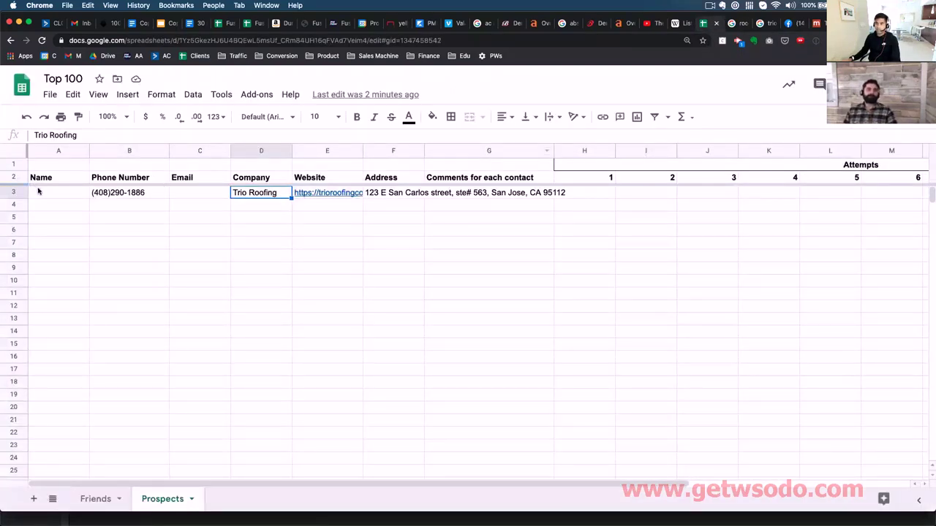
left_click(38, 191)
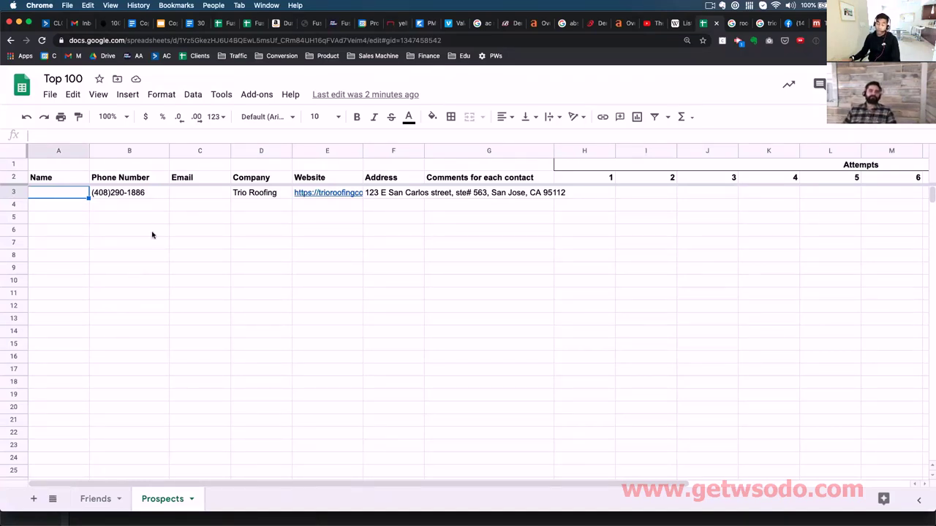
left_click(210, 193)
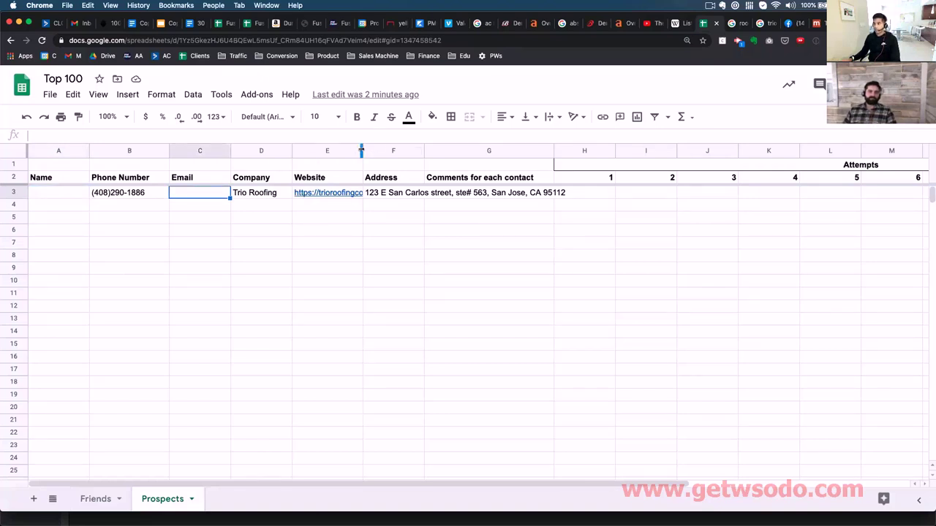
left_click_drag(397, 151, 393, 338)
left_click(322, 301)
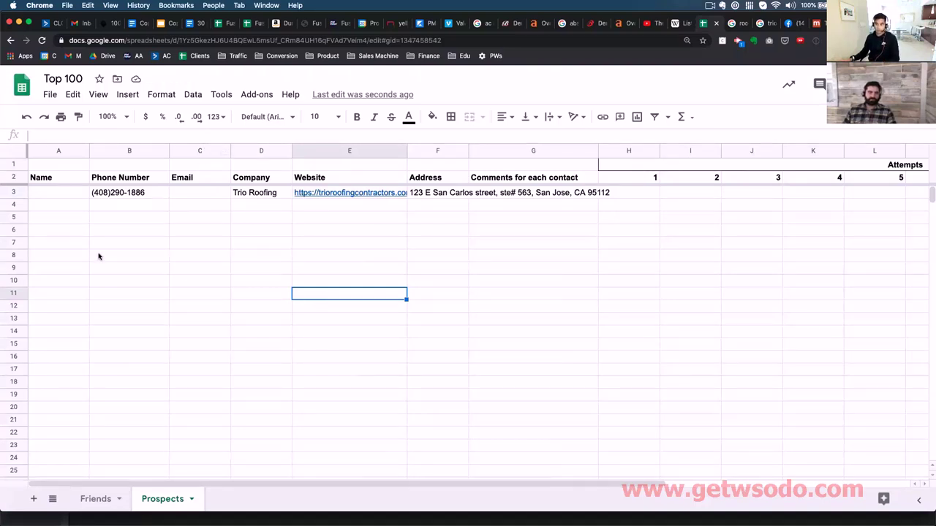
left_click(99, 256)
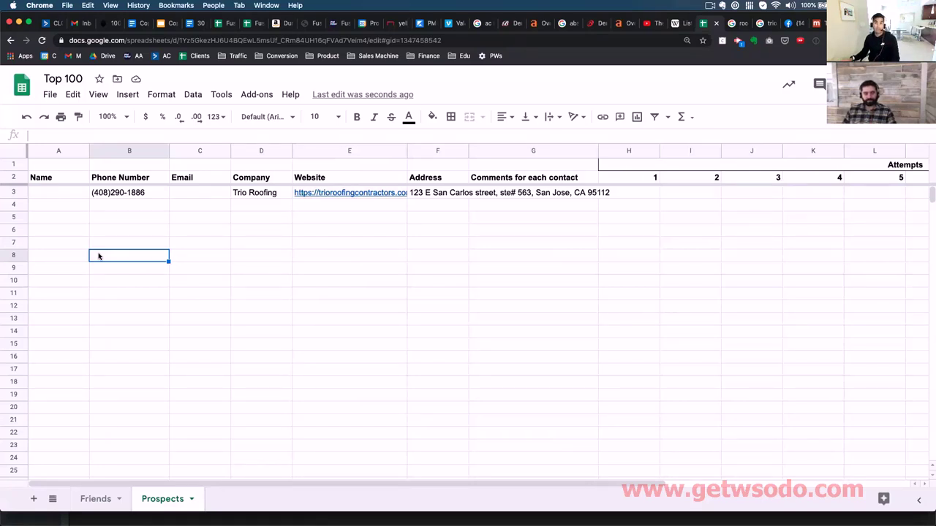
key("Up")
key("Up")
key("Up")
key("Up")
key("Up")
key("Left")
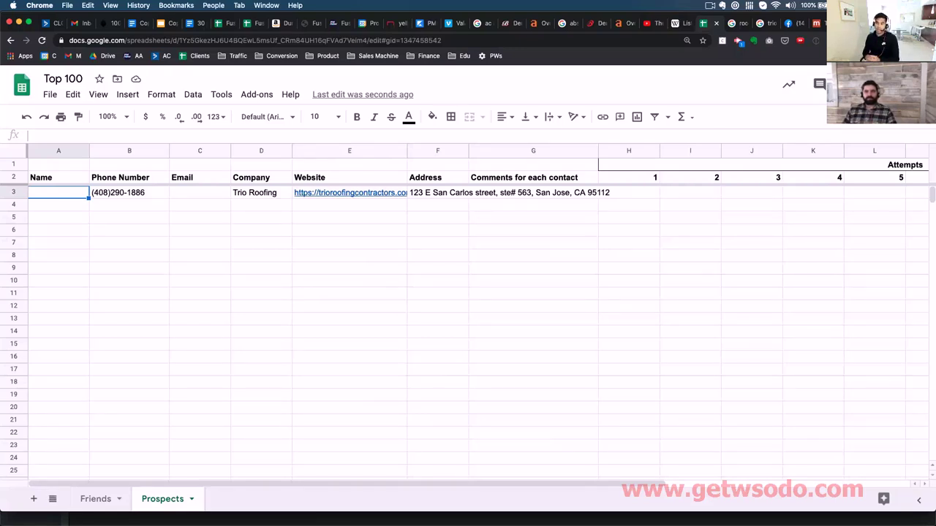
key("Right")
key("Right")
key("Left")
key("Right")
key("Down")
key("Left")
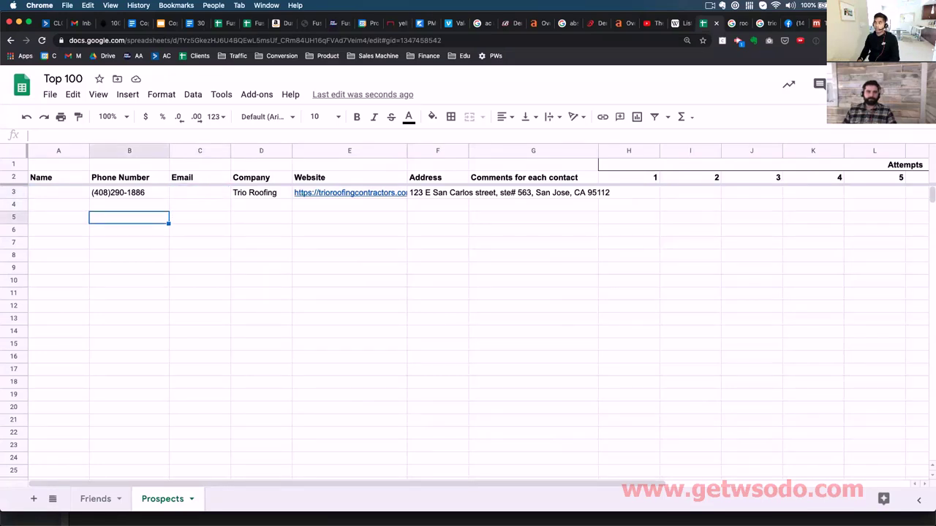
key("Left")
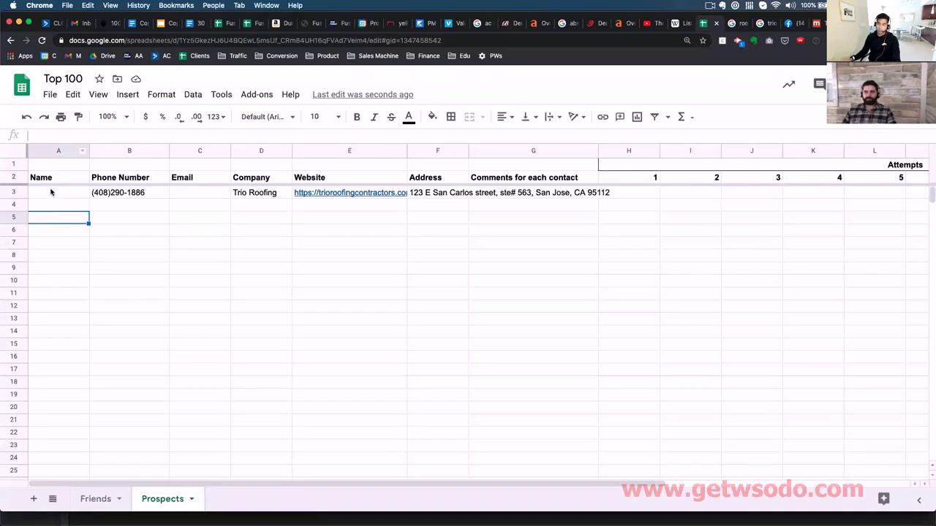
Step: Switch to the Unlimited Prospecting presentation in Keynote and display slide 8 about the Value Video
key("ctrl+Up")
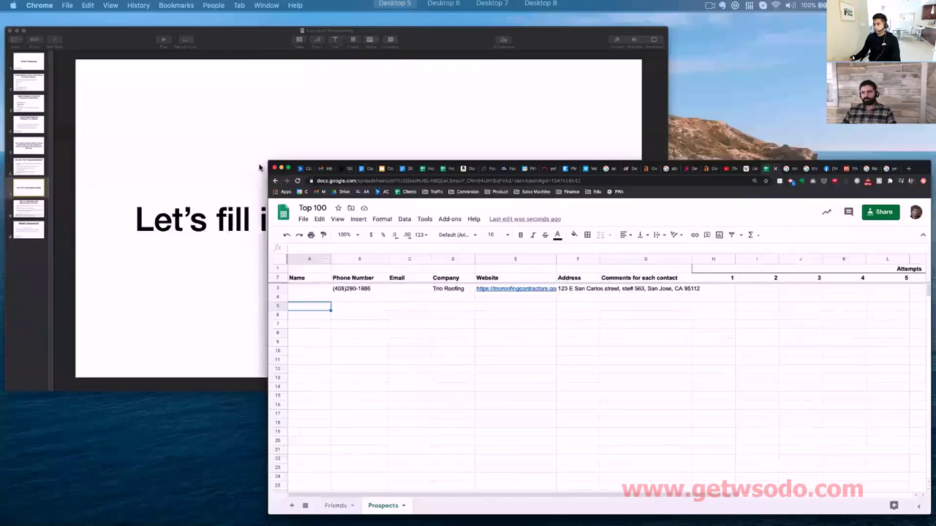
left_click(278, 201)
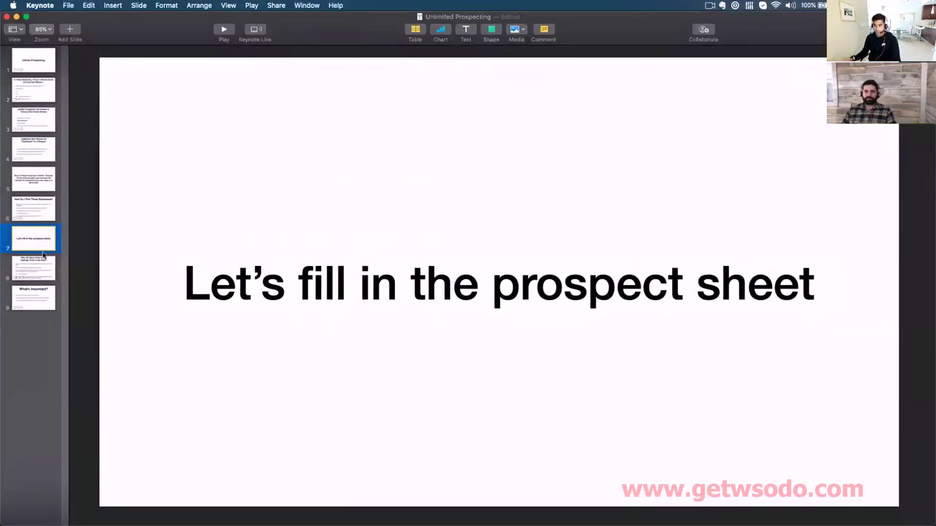
left_click(32, 272)
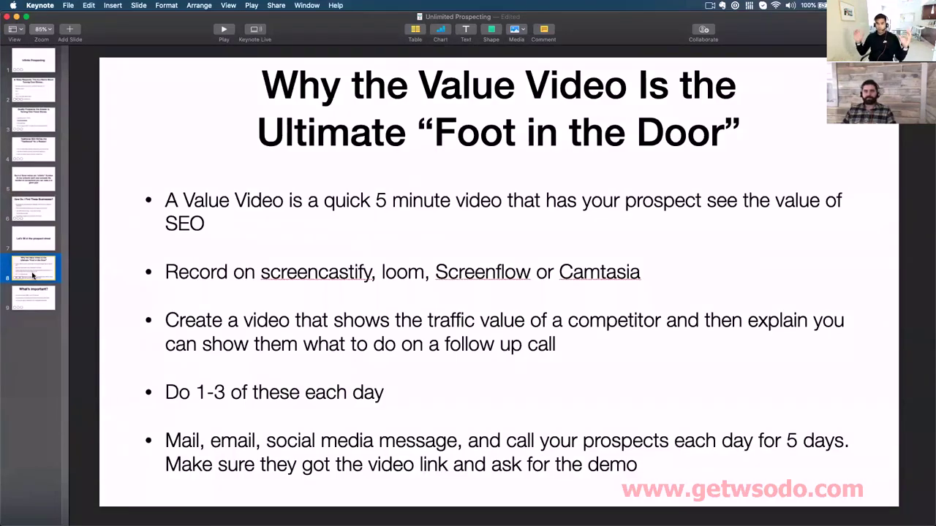